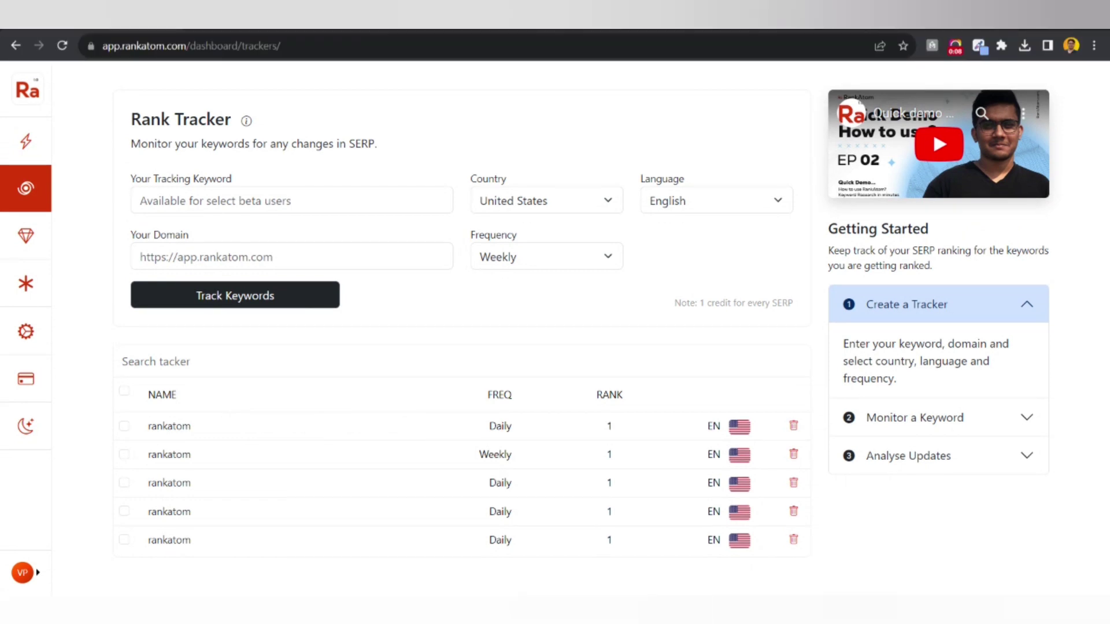
left_click(25, 286)
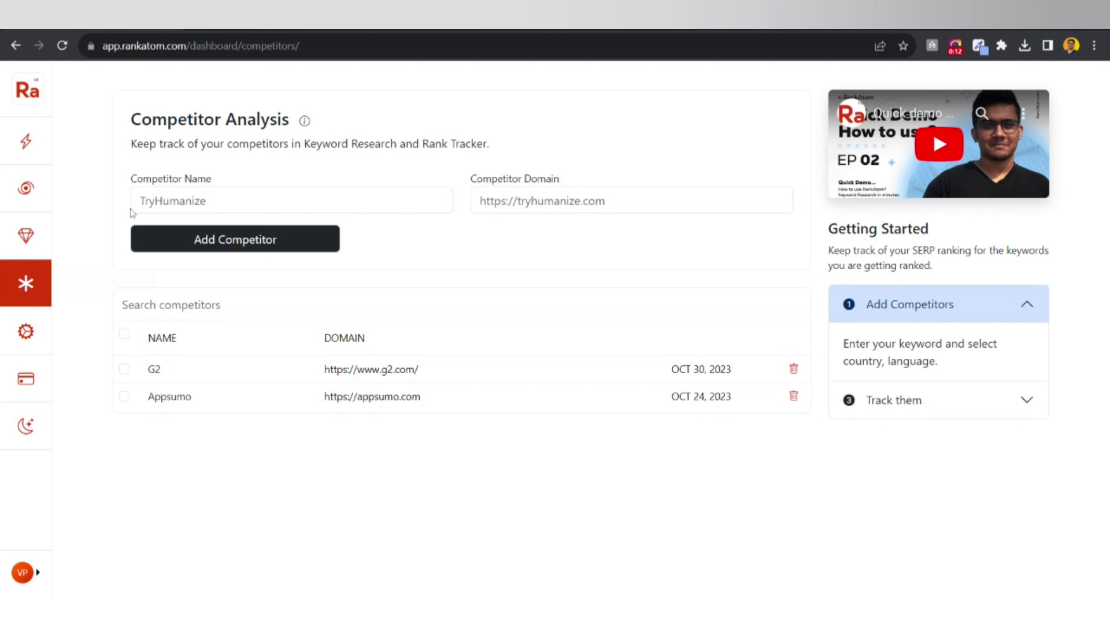
left_click(141, 199)
type("app")
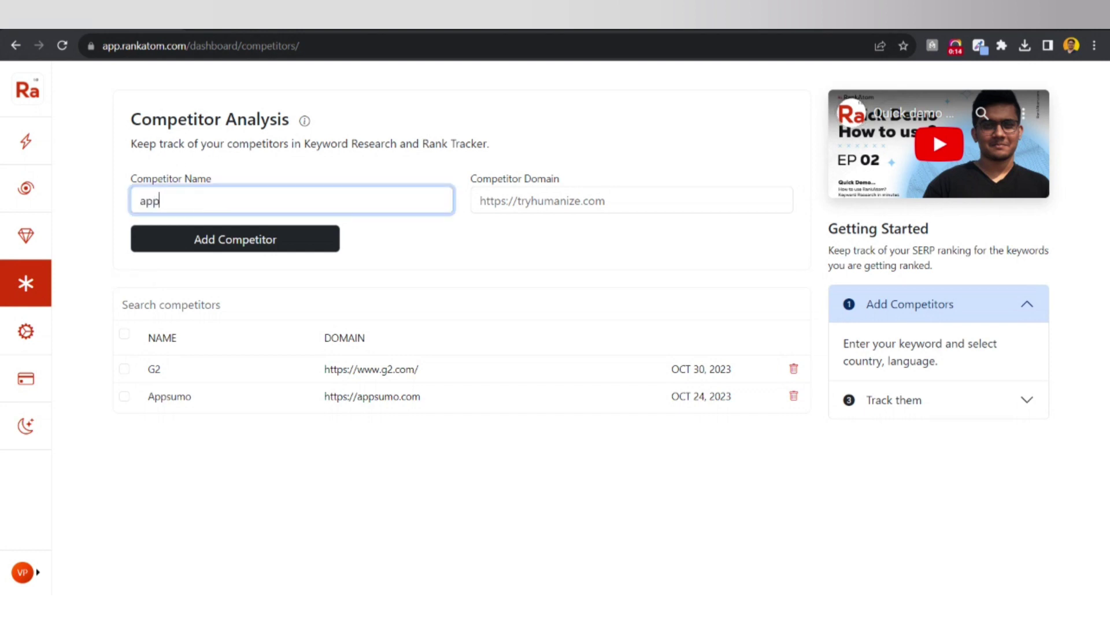
type("sumo")
key("Tab")
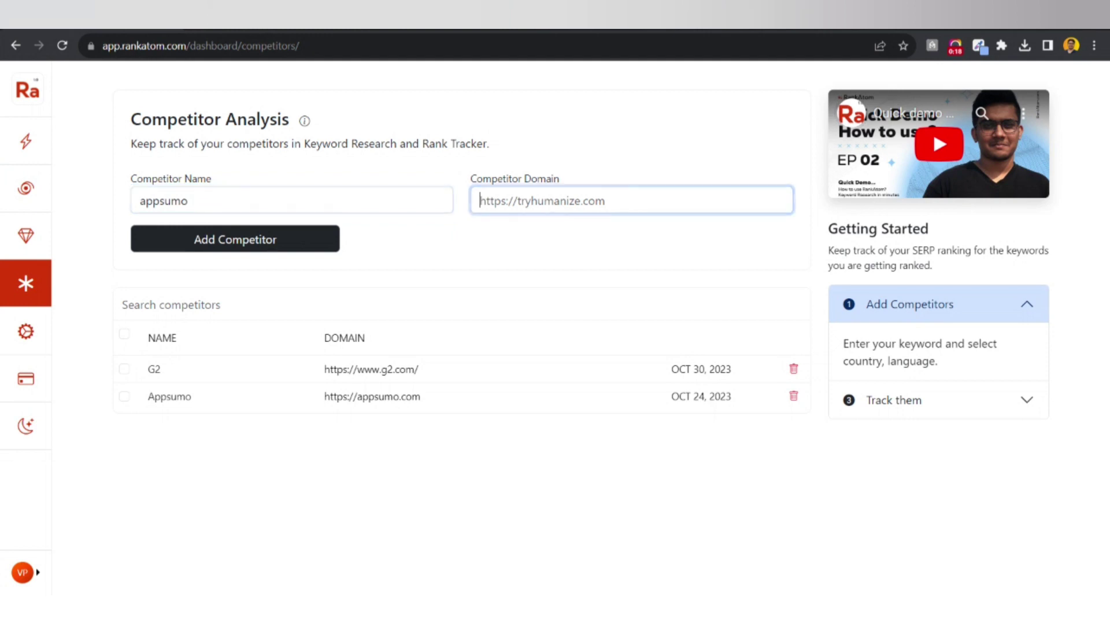
type("https://appsumo.com/")
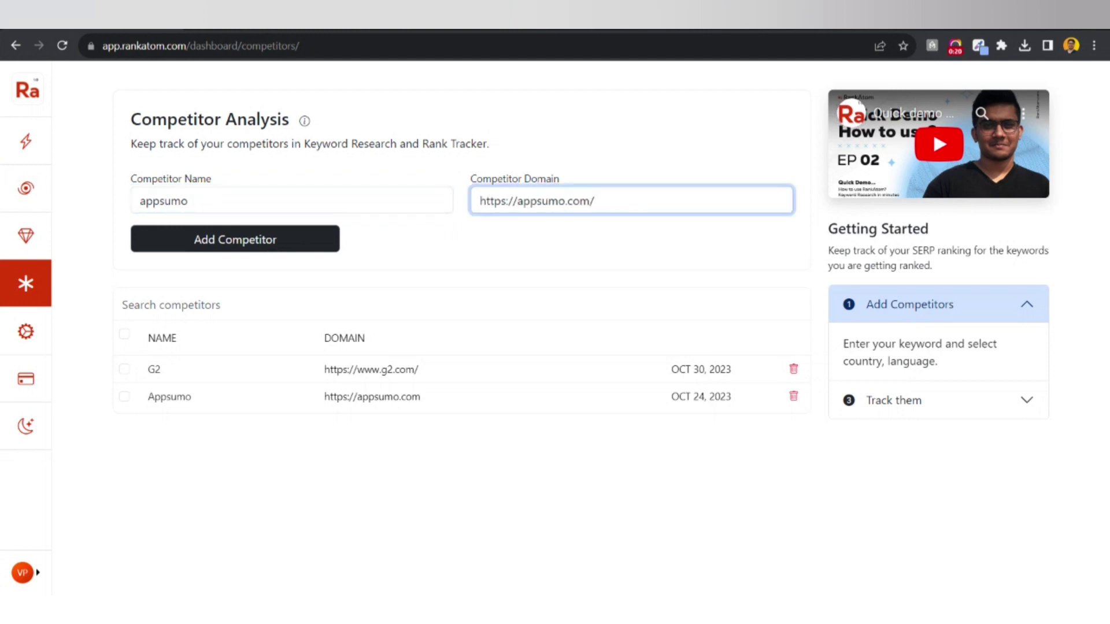
left_click(242, 250)
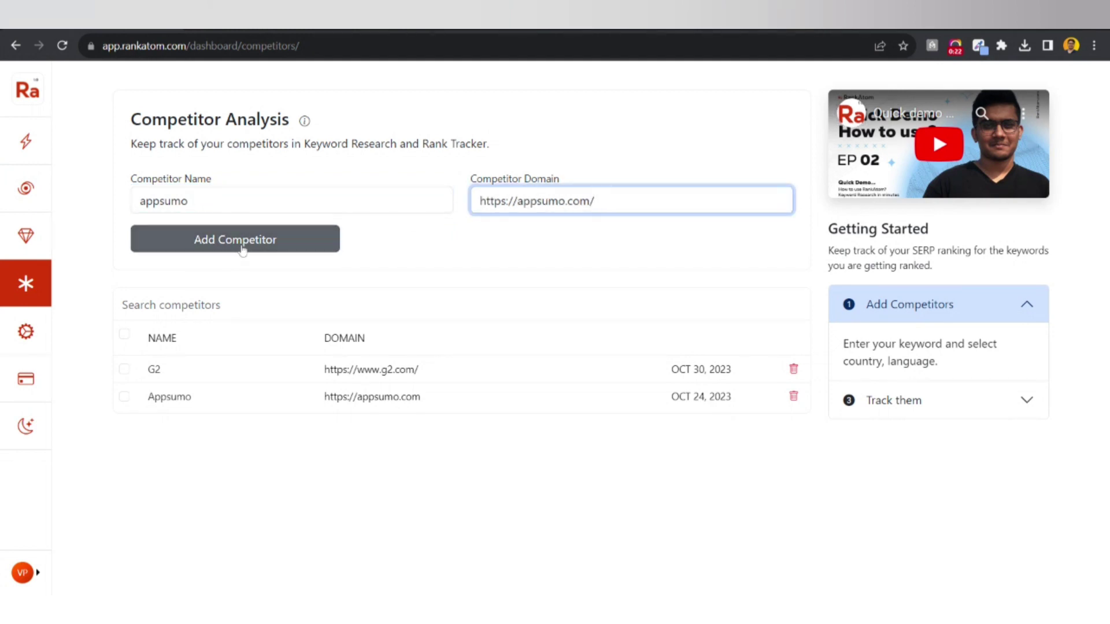
left_click(242, 250)
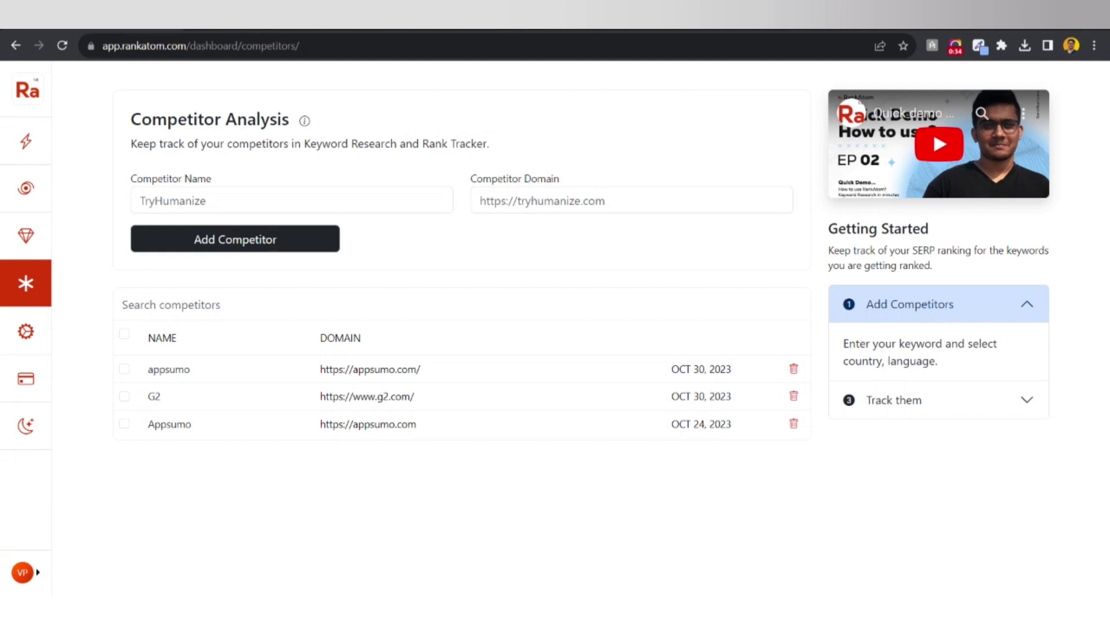
Step: Open the appsumo row's report with MOZ, SEMRush and keyword rank history
left_click(169, 371)
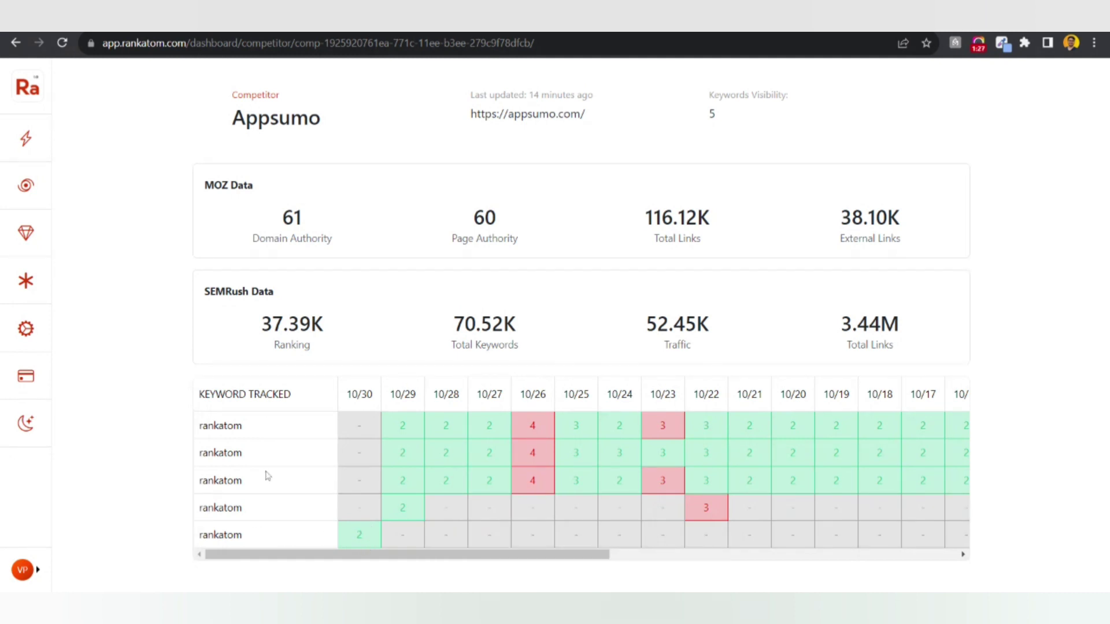
Step: Go back to the Google results page for 'rankatom'
key("alt+Left")
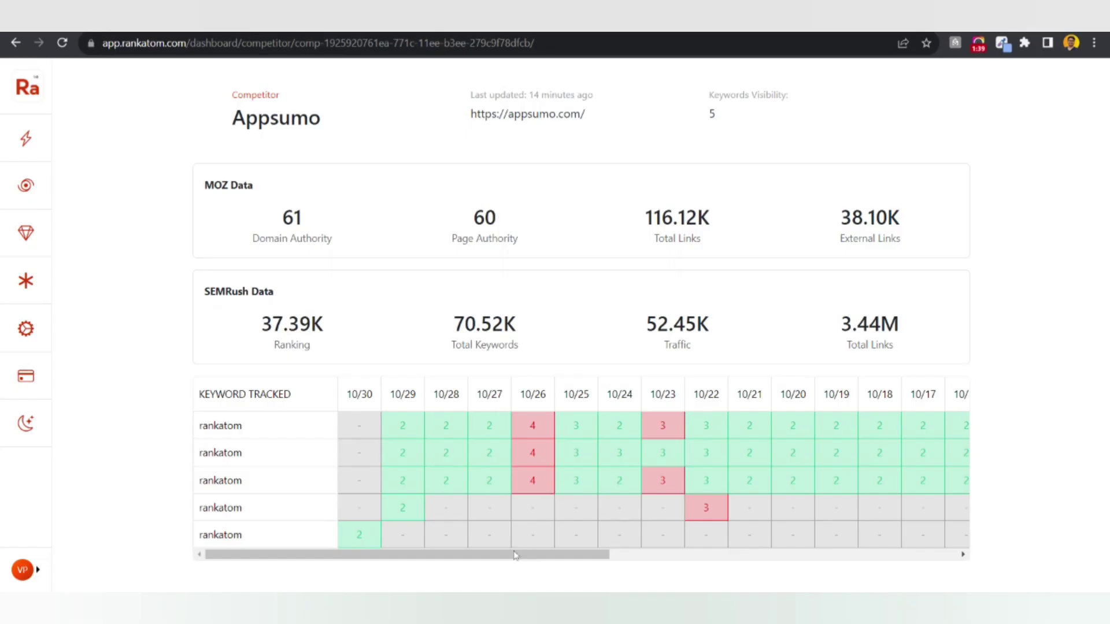
Step: Scroll the Appsumo keyword rank table across its daily positions, then back to the start
left_click_drag(517, 556, 936, 567)
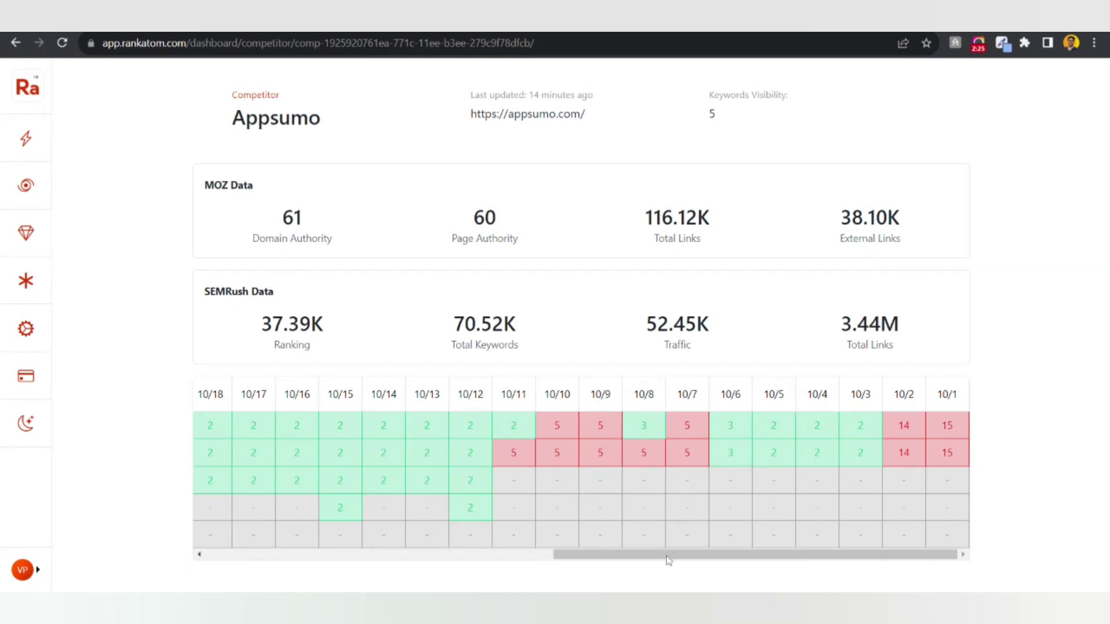
scroll(670, 555, "left", 3)
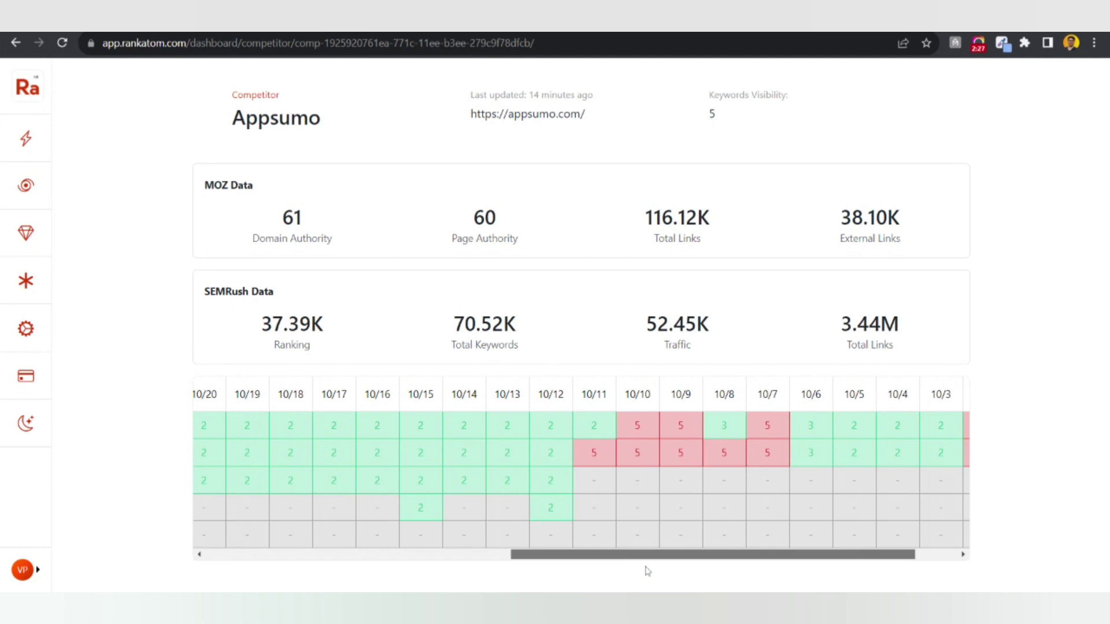
left_click_drag(646, 555, 493, 556)
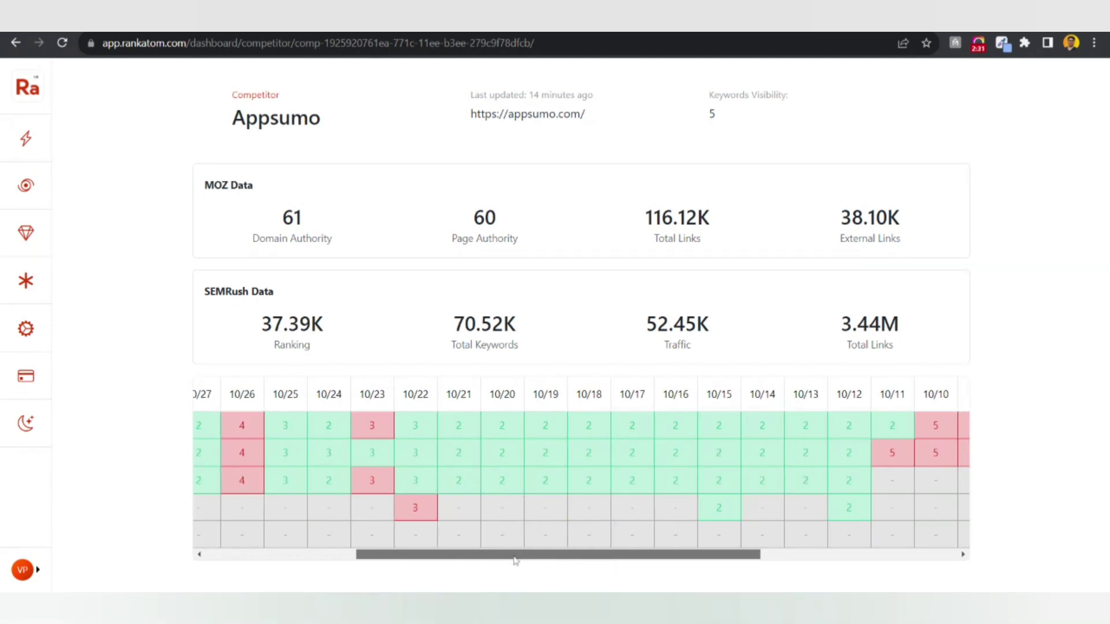
left_click_drag(517, 556, 322, 565)
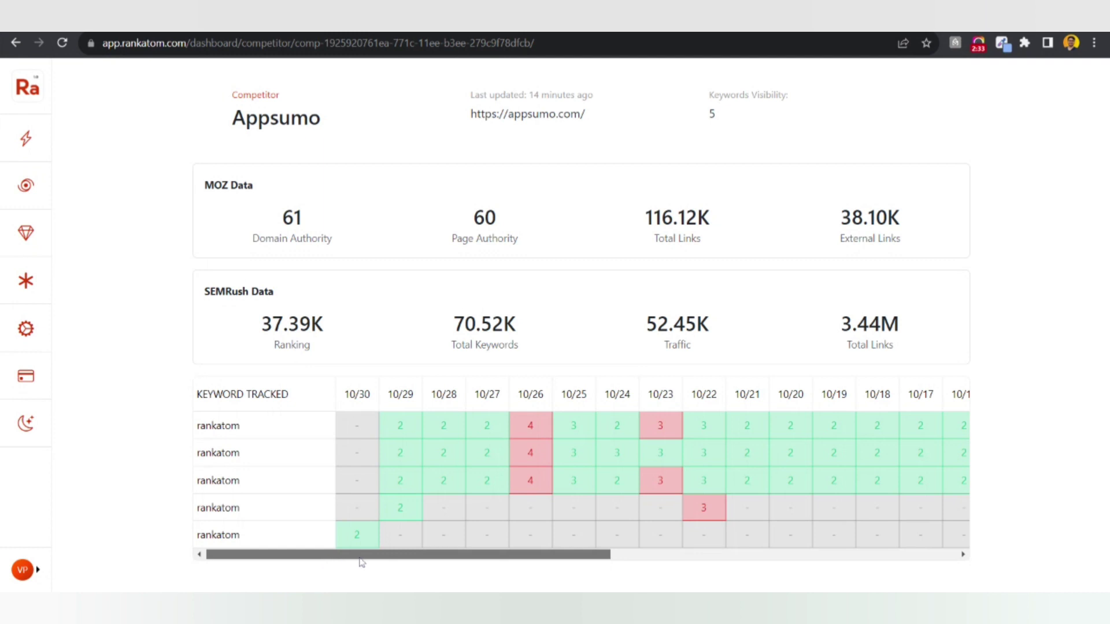